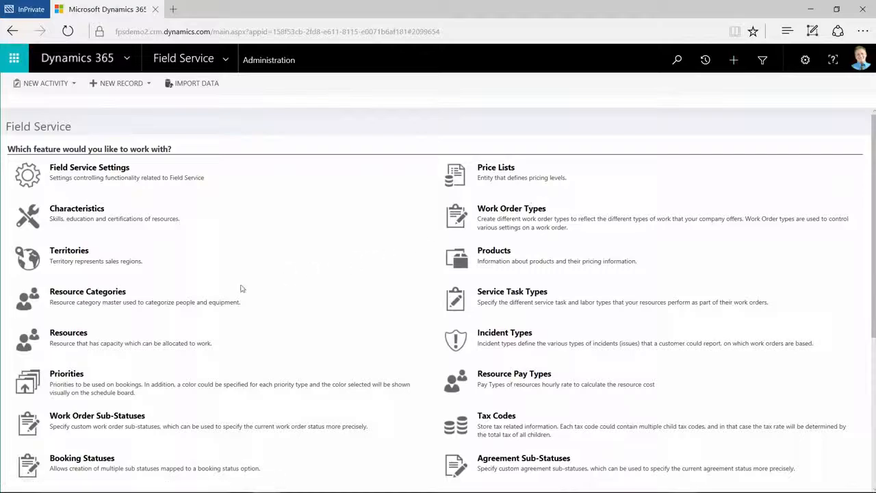
- Start a new bookable resource record from the Field Service resources list and choose its resource type
{"action": "left_click", "coordinate": [75, 338]}
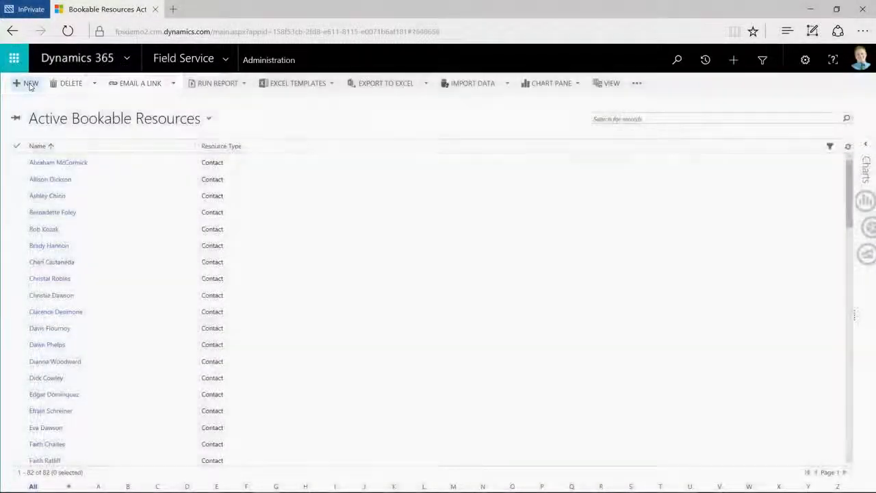
{"action": "left_click", "coordinate": [29, 87]}
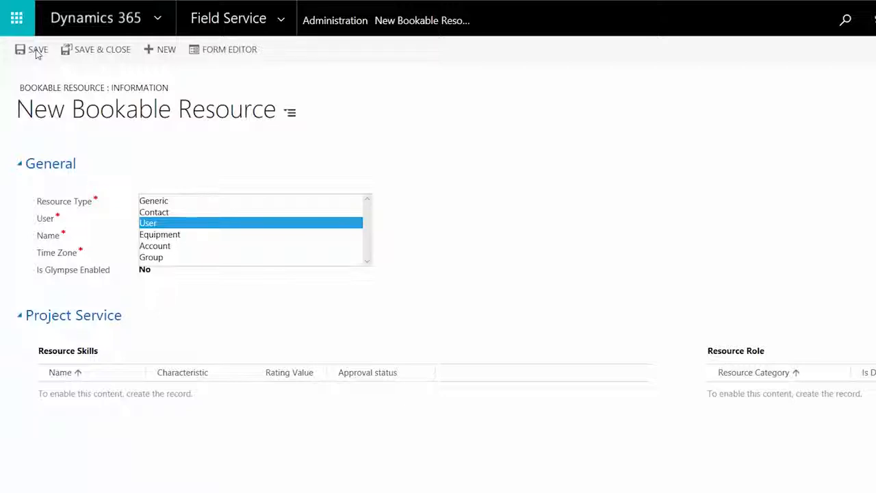
{"action": "left_click", "coordinate": [217, 235]}
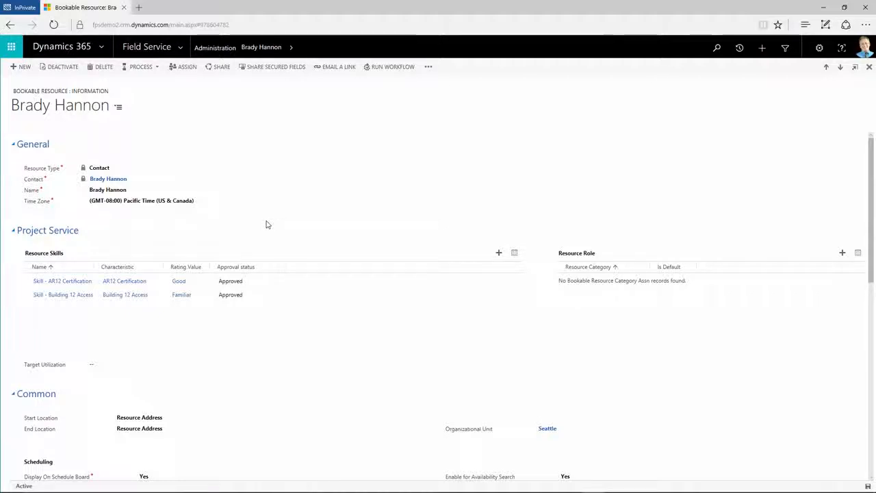
- Choose (GMT-08:00) Pacific Time (US & Canada) as the contact resource's time zone
{"action": "left_click", "coordinate": [187, 203]}
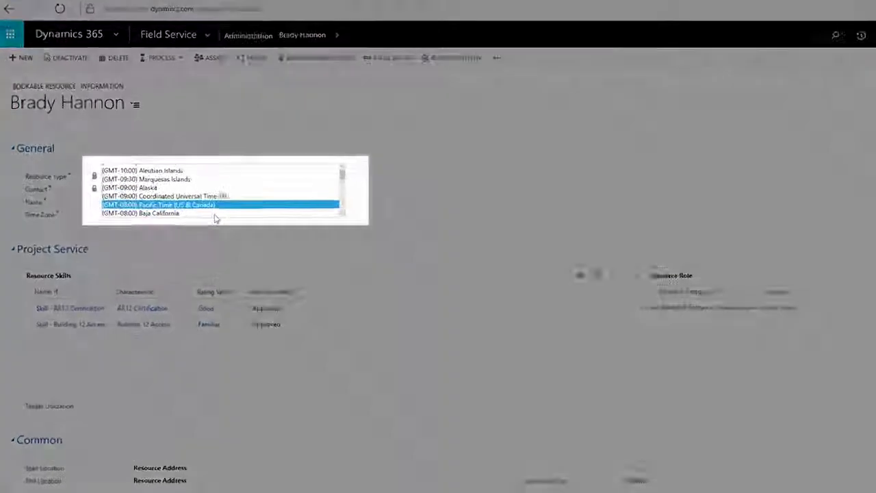
{"action": "scroll", "coordinate": [230, 215], "scroll_direction": "down", "scroll_amount": 2}
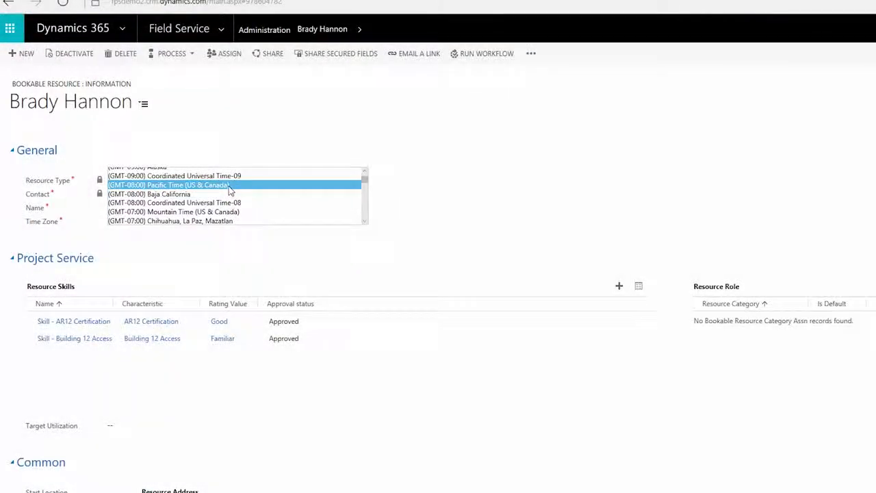
{"action": "left_click", "coordinate": [228, 186]}
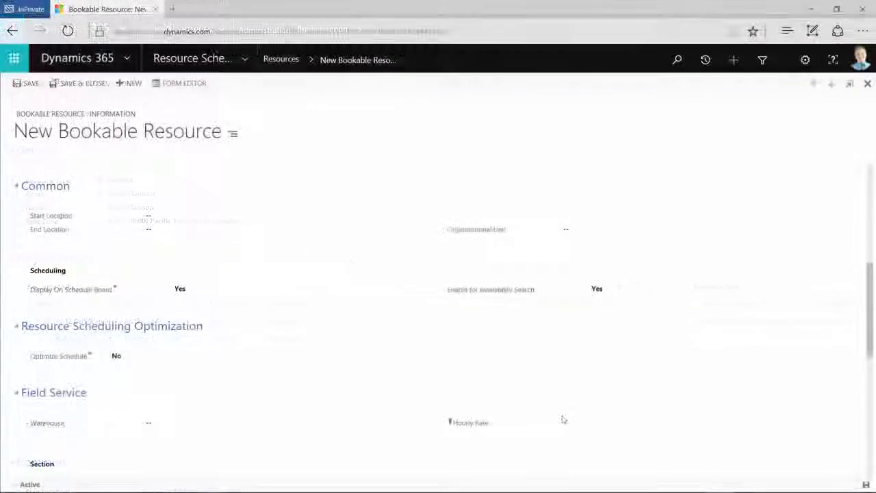
- Set the new bookable resource's hourly rate to $80.00
{"action": "left_click", "coordinate": [567, 421]}
{"action": "type", "text": "80"}
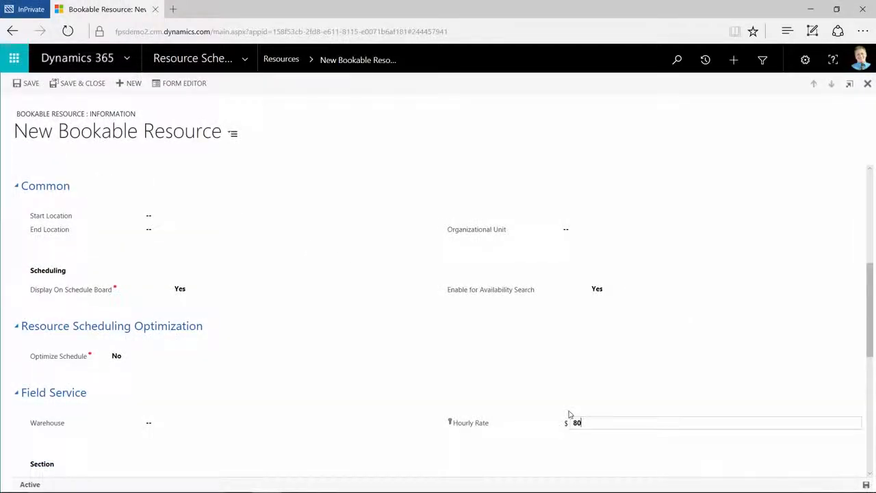
{"action": "type", "text": ".00"}
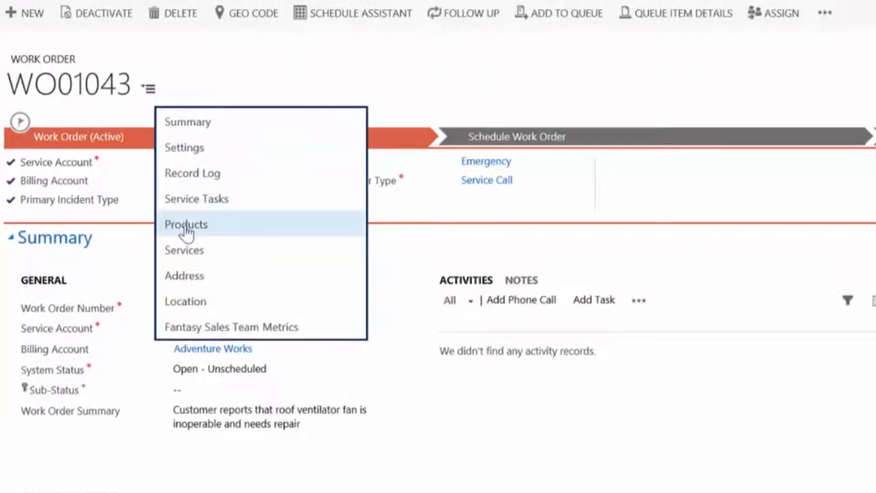
- Open the Roof Ventilator Fan Motor product on the work order and set its warehouse to Main
{"action": "left_click", "coordinate": [186, 226]}
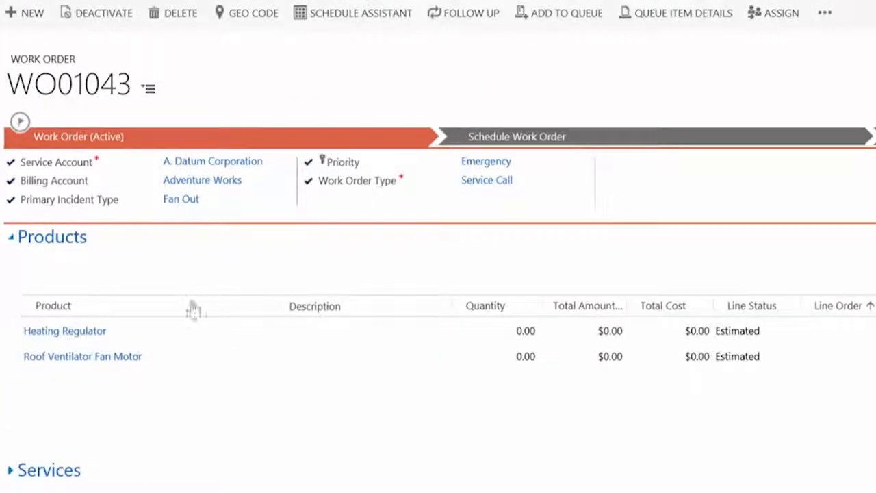
{"action": "double_click", "coordinate": [198, 362]}
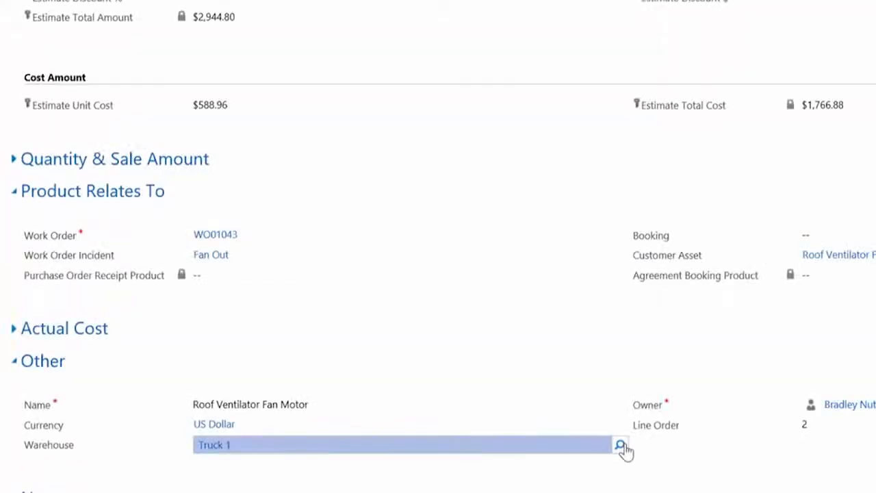
{"action": "left_click", "coordinate": [619, 446]}
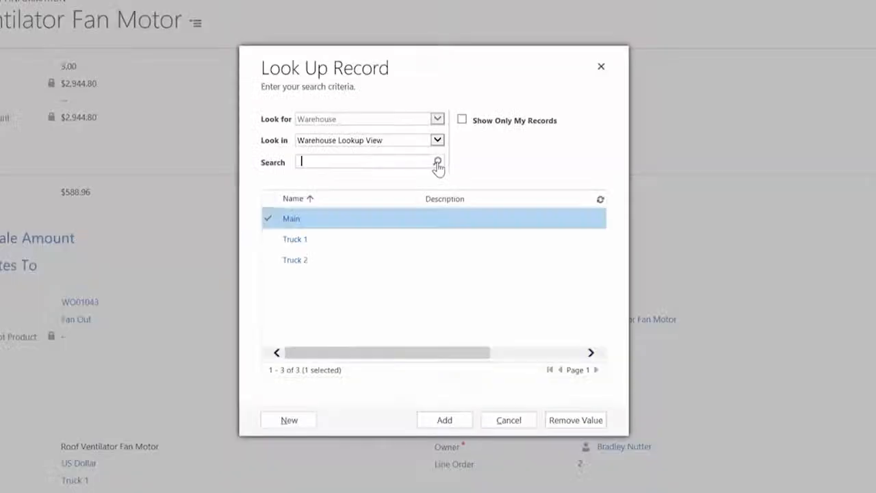
{"action": "left_click", "coordinate": [355, 221]}
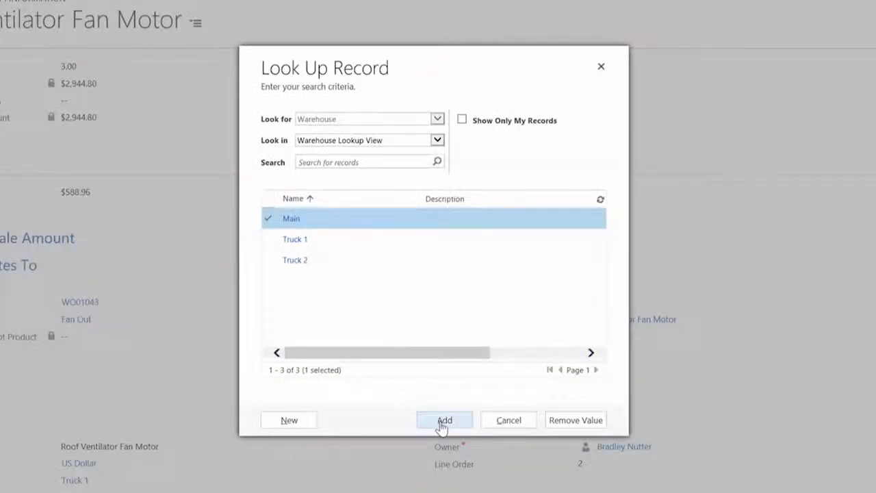
{"action": "left_click", "coordinate": [444, 420]}
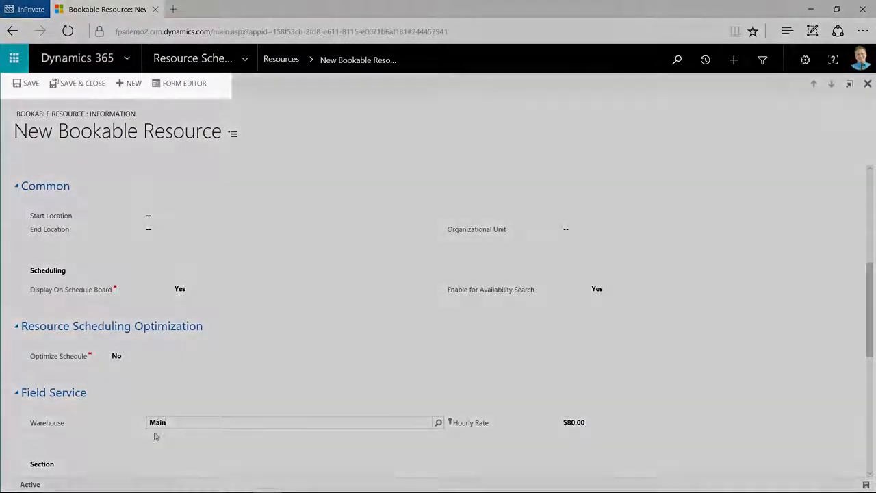
- Save the new bookable resource and open the work hours calendar of the first resource in the resources list
{"action": "left_click", "coordinate": [31, 83]}
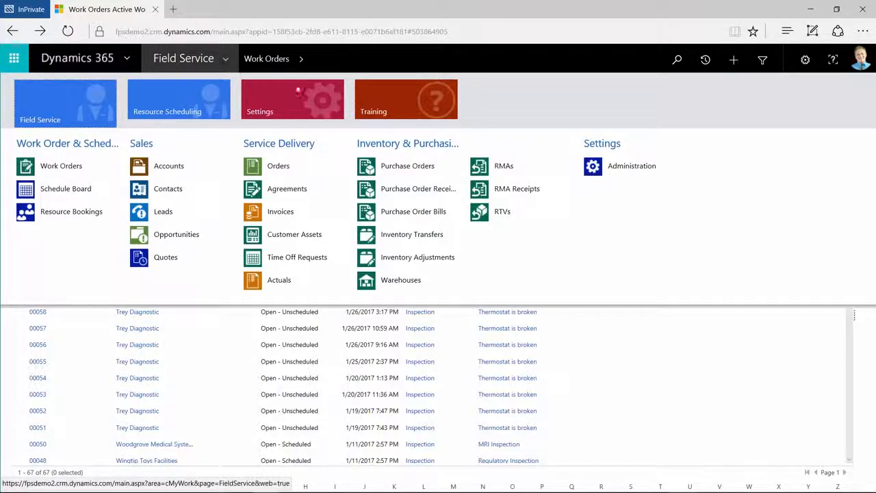
{"action": "left_click", "coordinate": [620, 169]}
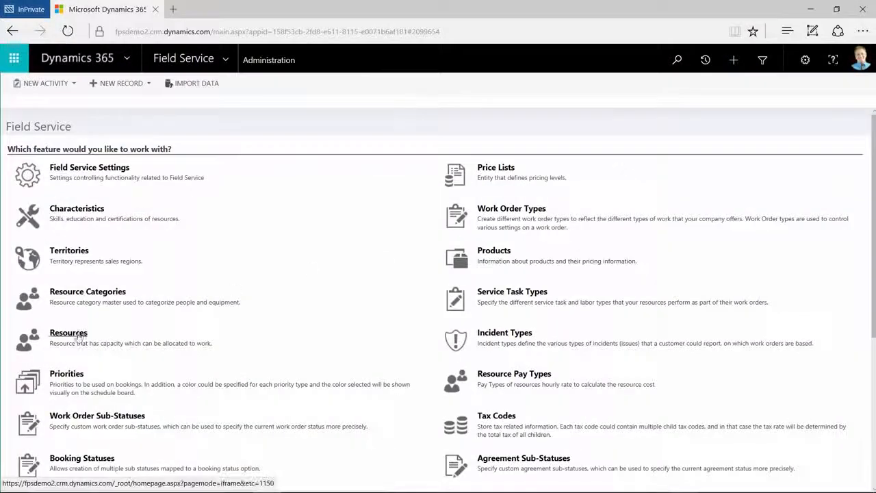
{"action": "left_click", "coordinate": [77, 335]}
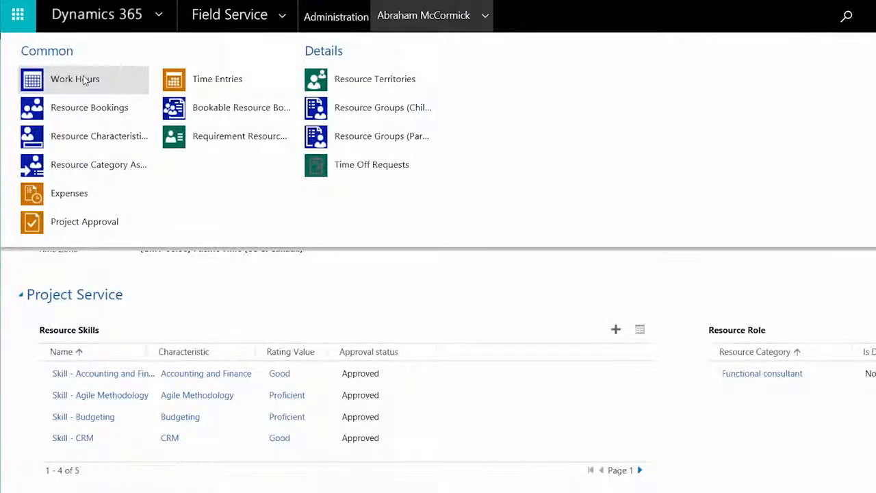
{"action": "left_click", "coordinate": [84, 81]}
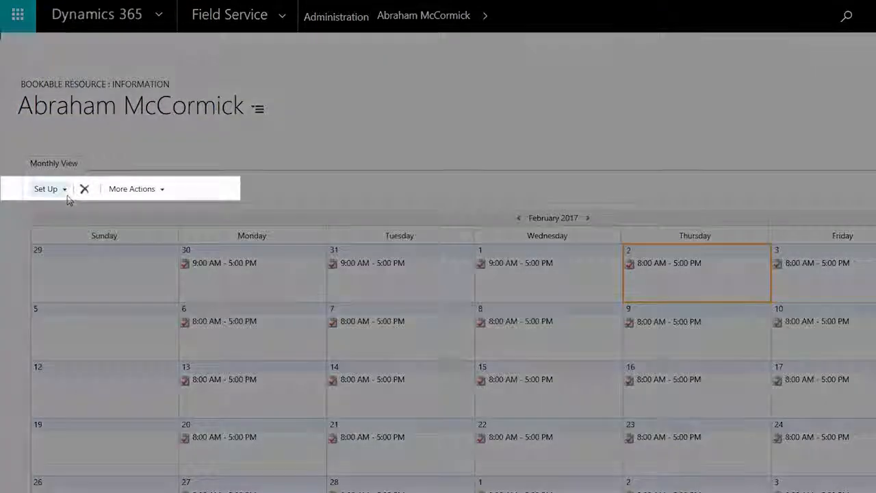
- Set up a new weekly schedule with work days Monday to Friday, observed business closures and the Pacific Time (US & Canada) zone
{"action": "left_click", "coordinate": [66, 191]}
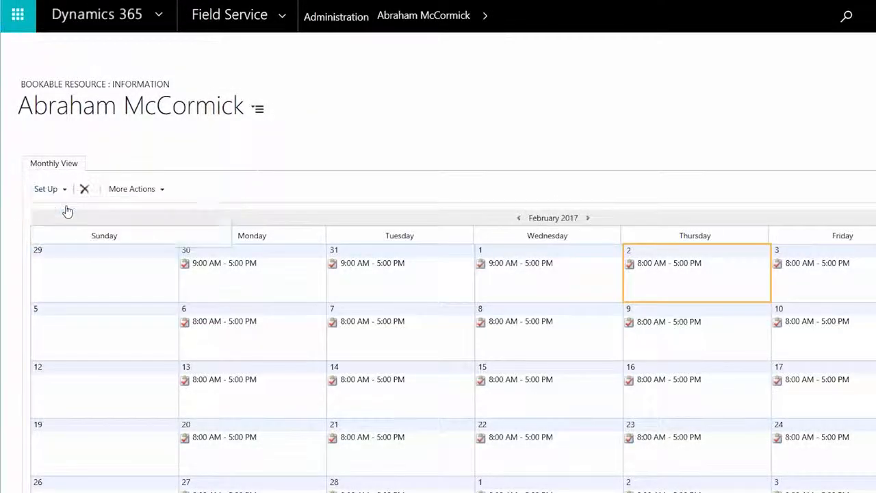
{"action": "left_click", "coordinate": [67, 207]}
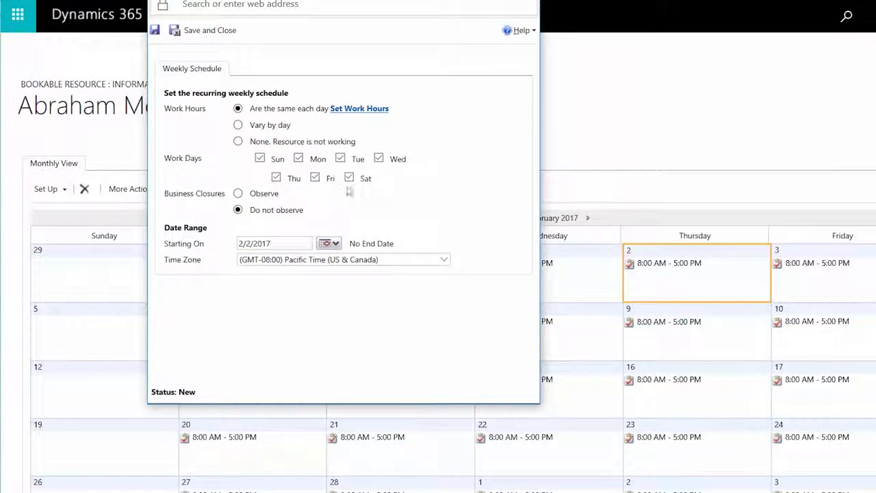
{"action": "left_click", "coordinate": [349, 178]}
{"action": "left_click", "coordinate": [260, 159]}
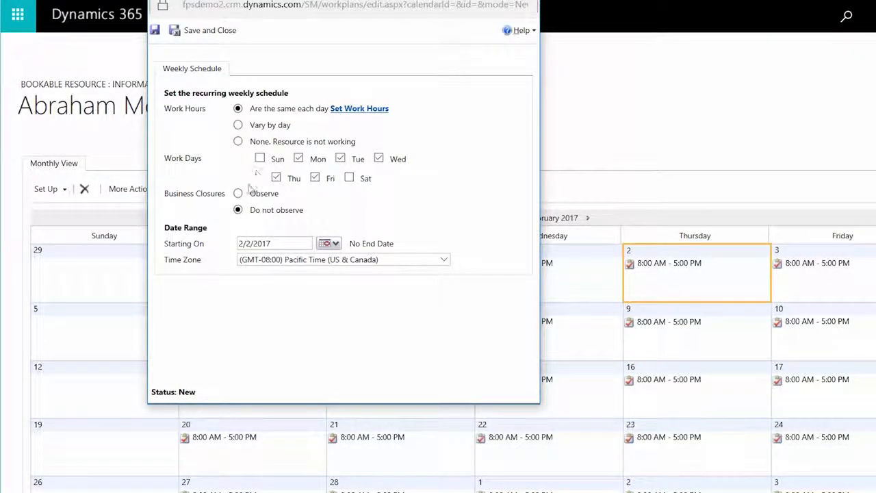
{"action": "left_click", "coordinate": [238, 194]}
{"action": "left_click", "coordinate": [316, 264]}
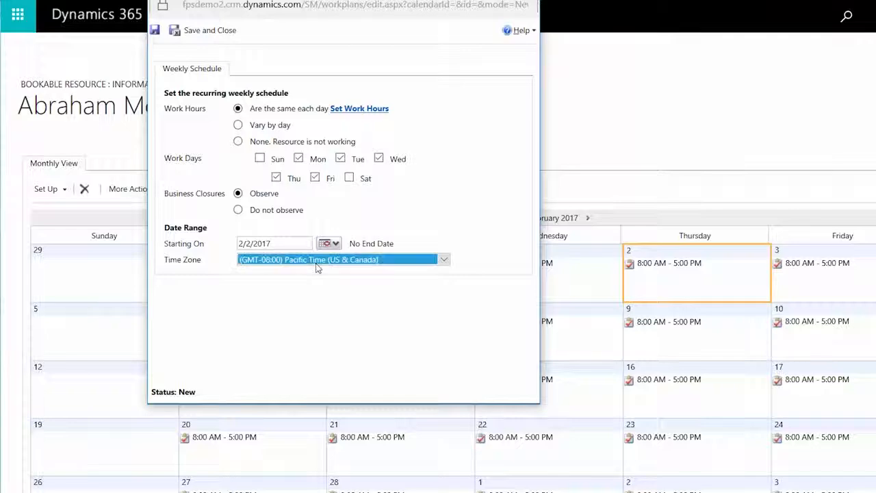
{"action": "left_click", "coordinate": [292, 146]}
- Add a 12:30 PM to 1:00 PM break to the 8:00 AM to 5:00 PM daily work hours and accept them
{"action": "left_click", "coordinate": [361, 111]}
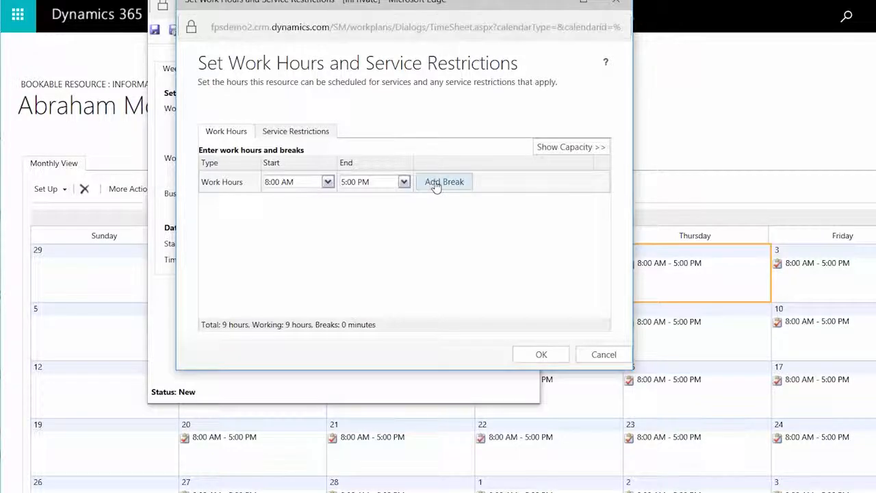
{"action": "left_click", "coordinate": [433, 183]}
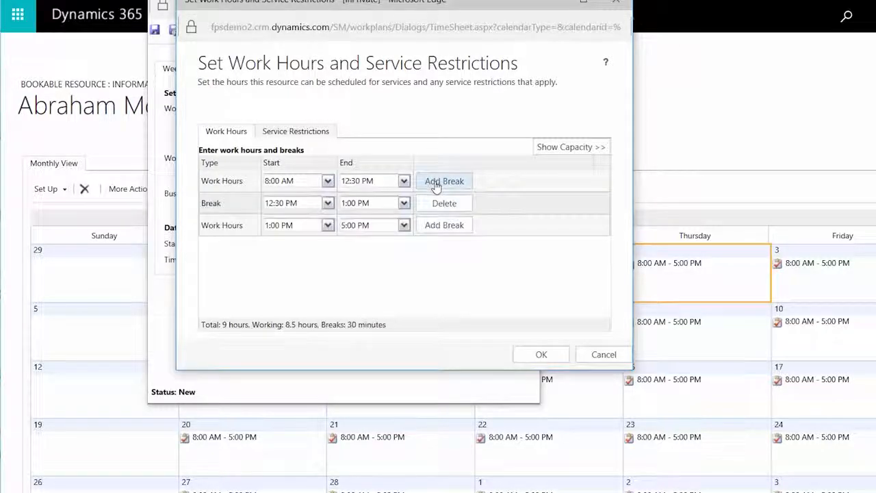
{"action": "left_click", "coordinate": [552, 357]}
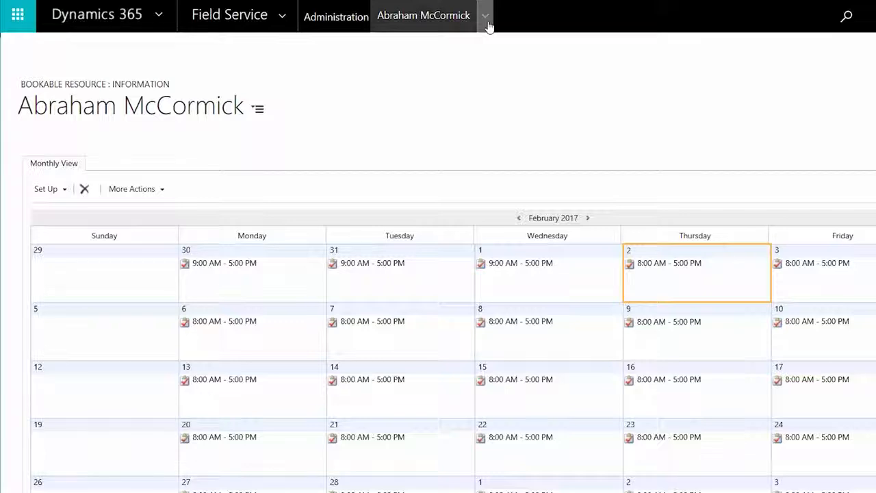
- Create a new resource territory for the resource and choose WA as the territory
{"action": "left_click", "coordinate": [487, 23]}
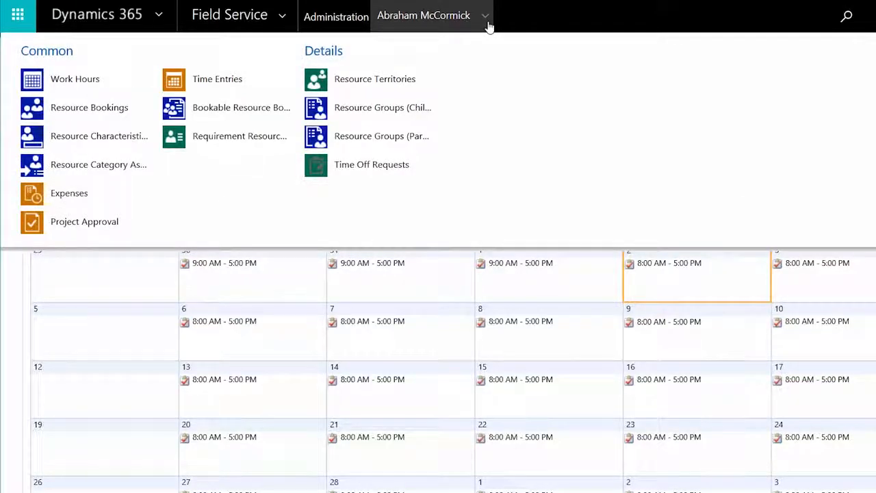
{"action": "left_click", "coordinate": [404, 86]}
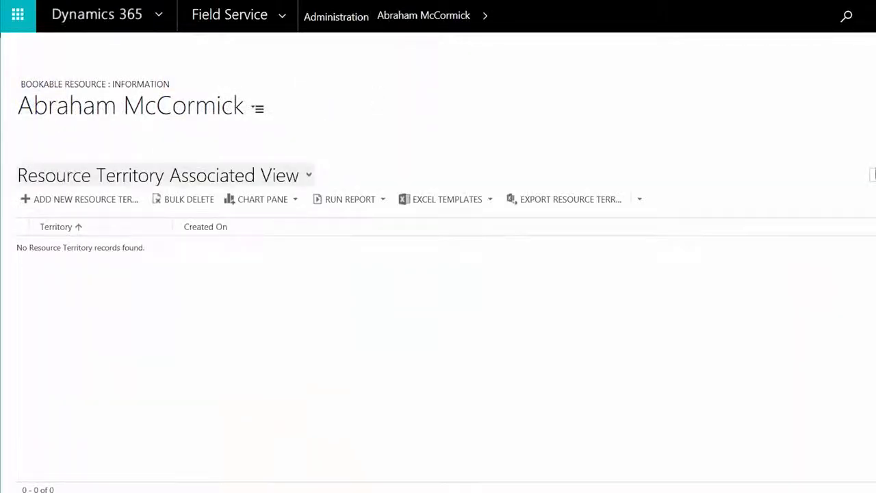
{"action": "left_click", "coordinate": [112, 199]}
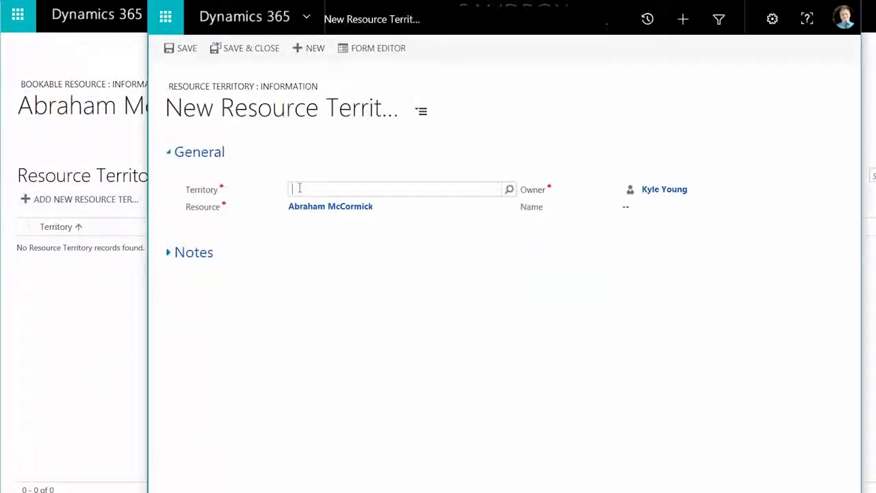
{"action": "left_click", "coordinate": [507, 190]}
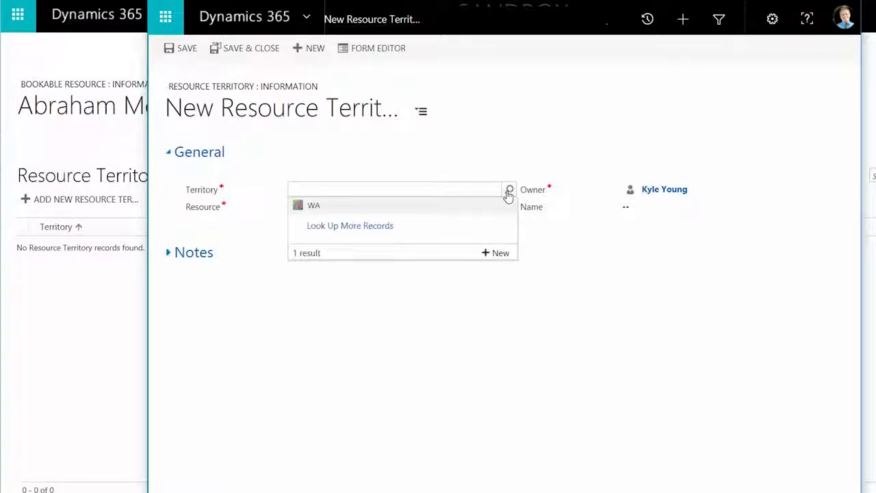
{"action": "left_click", "coordinate": [358, 206]}
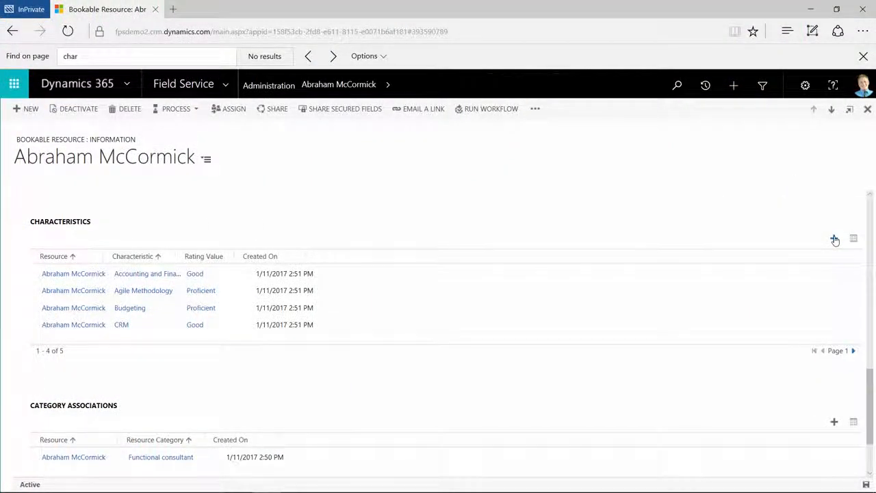
- Add the Agile Methodology characteristic to the resource with a rating value of Good and save it
{"action": "left_click", "coordinate": [835, 239]}
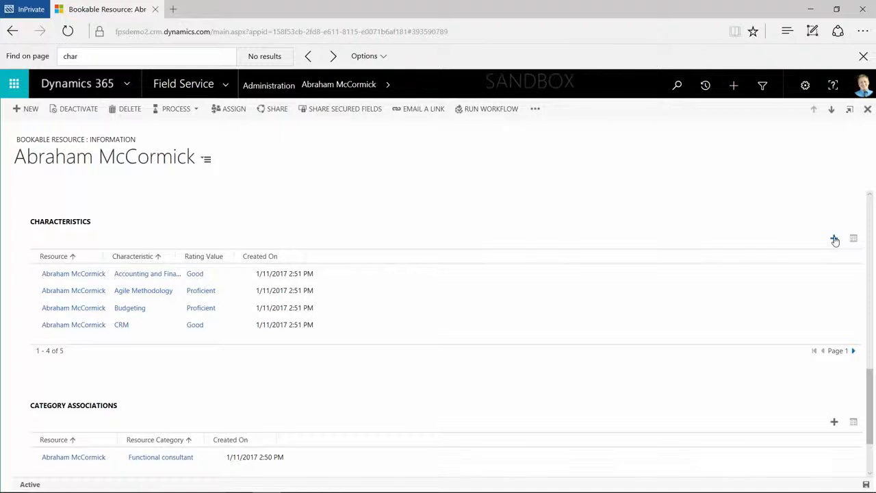
{"action": "left_click", "coordinate": [303, 223]}
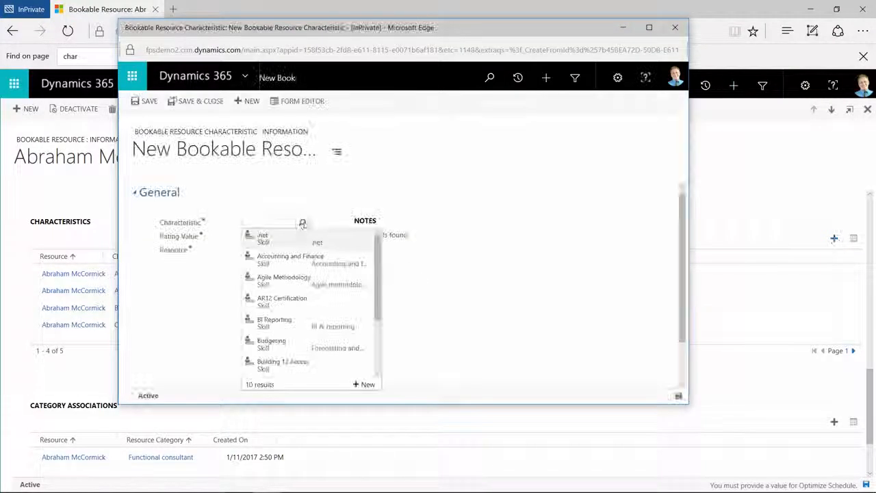
{"action": "left_click", "coordinate": [283, 283]}
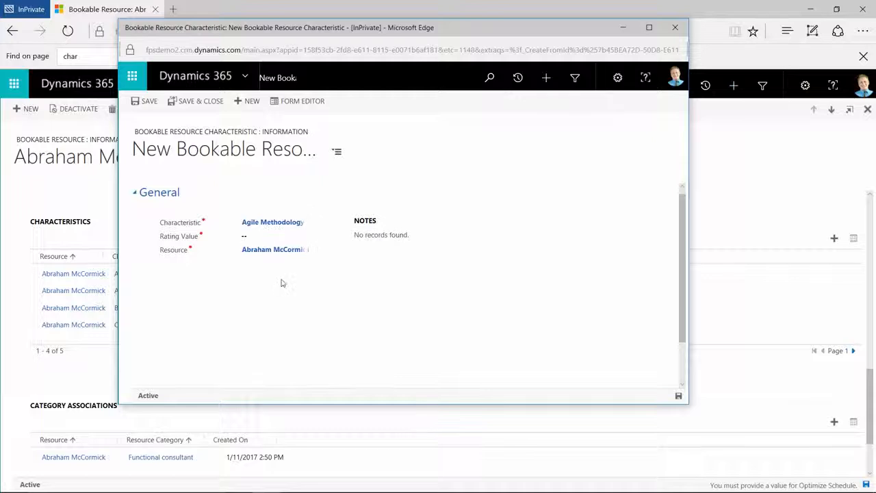
{"action": "left_click", "coordinate": [280, 241]}
{"action": "left_click", "coordinate": [301, 235]}
{"action": "left_click", "coordinate": [285, 277]}
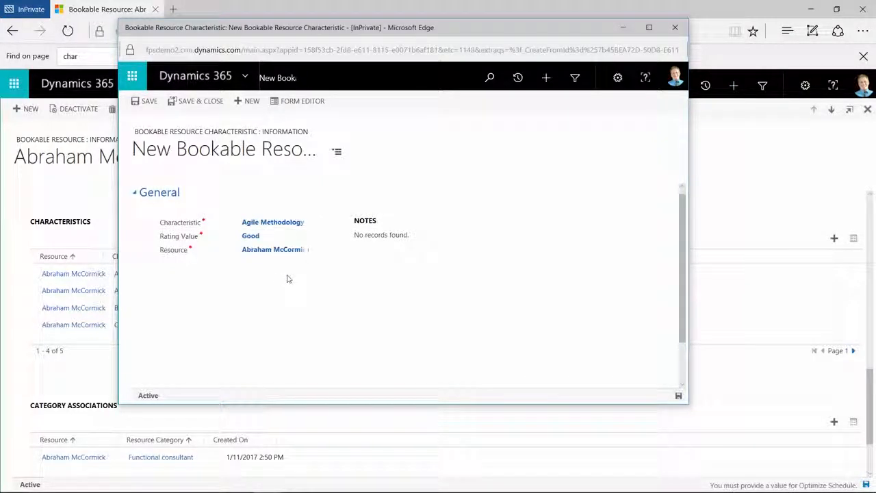
{"action": "left_click", "coordinate": [143, 103]}
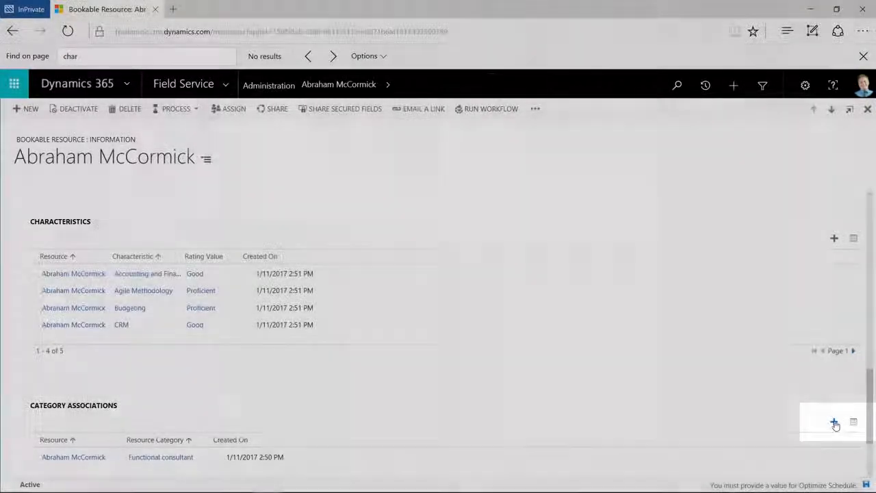
- Associate the resource with the Operator resource category, then save and close the association
{"action": "left_click", "coordinate": [835, 423]}
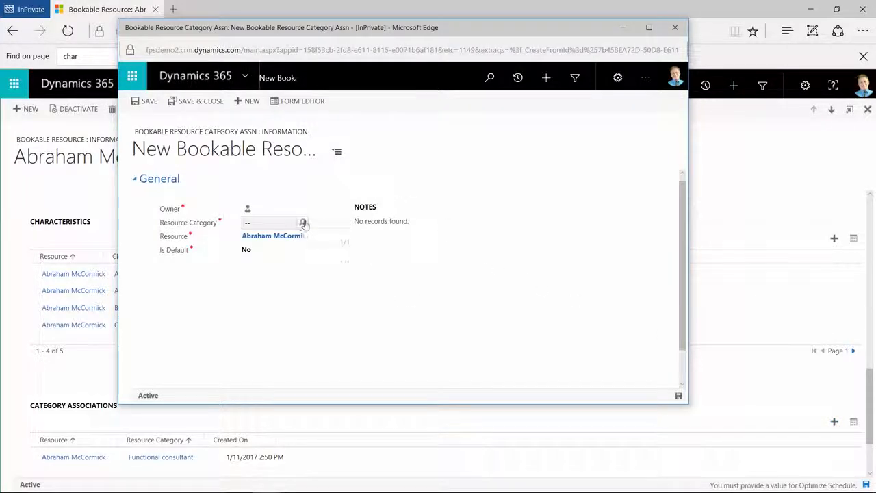
{"action": "left_click", "coordinate": [303, 223]}
{"action": "left_click", "coordinate": [275, 326]}
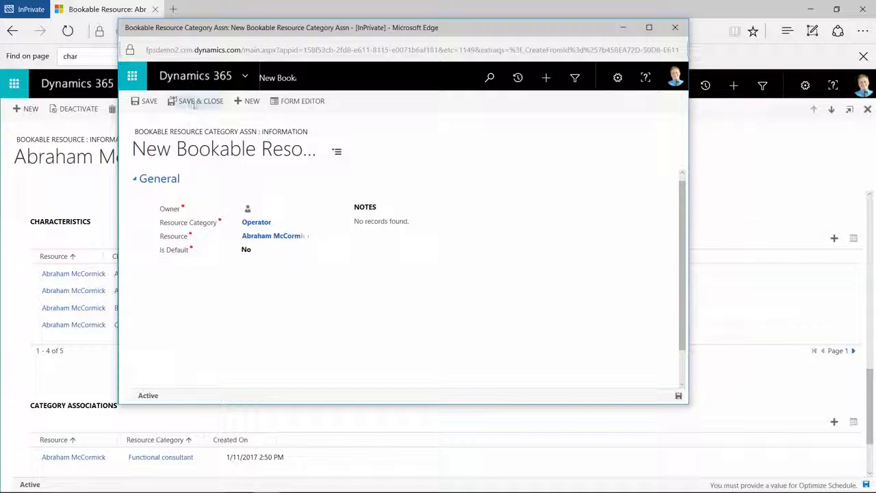
{"action": "left_click", "coordinate": [196, 103]}
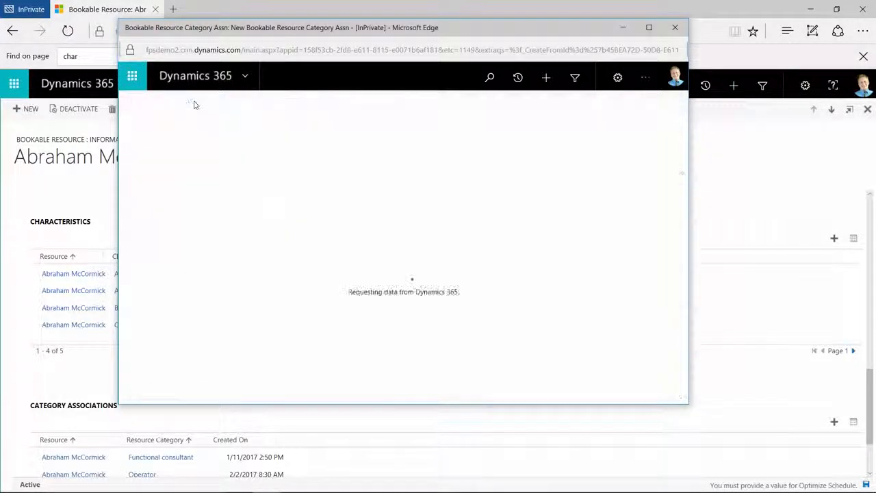